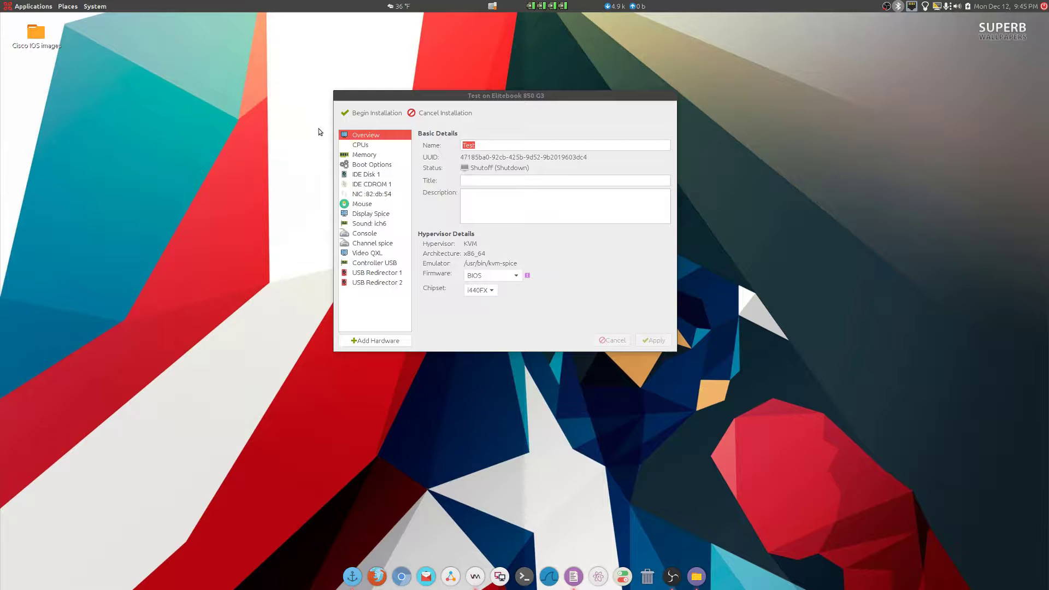
Bring the Test VM's configuration window into focus to review its Overview (KVM, x86_64).
left_click(507, 99)
Begin the Test installation, enlarge and center the console, and accept English at the language menu.
left_click(369, 114)
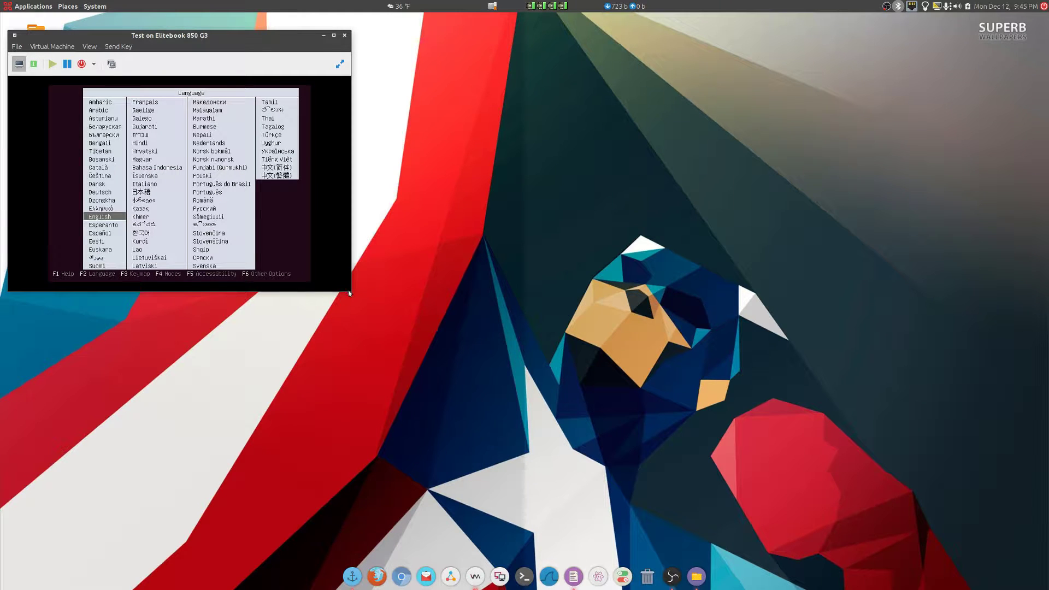
left_click_drag(350, 290, 655, 439)
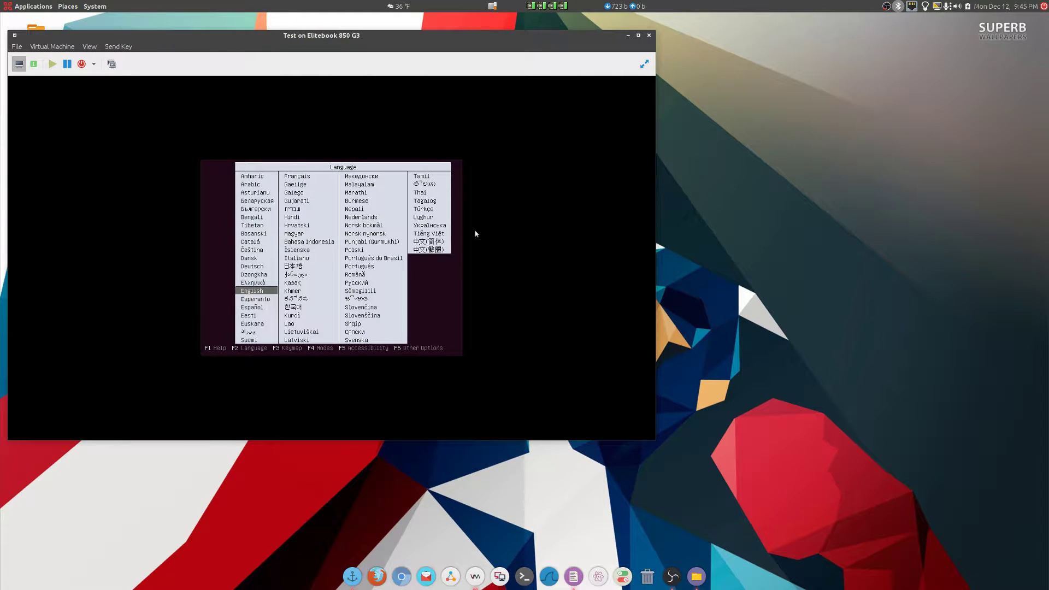
left_click_drag(322, 36, 529, 107)
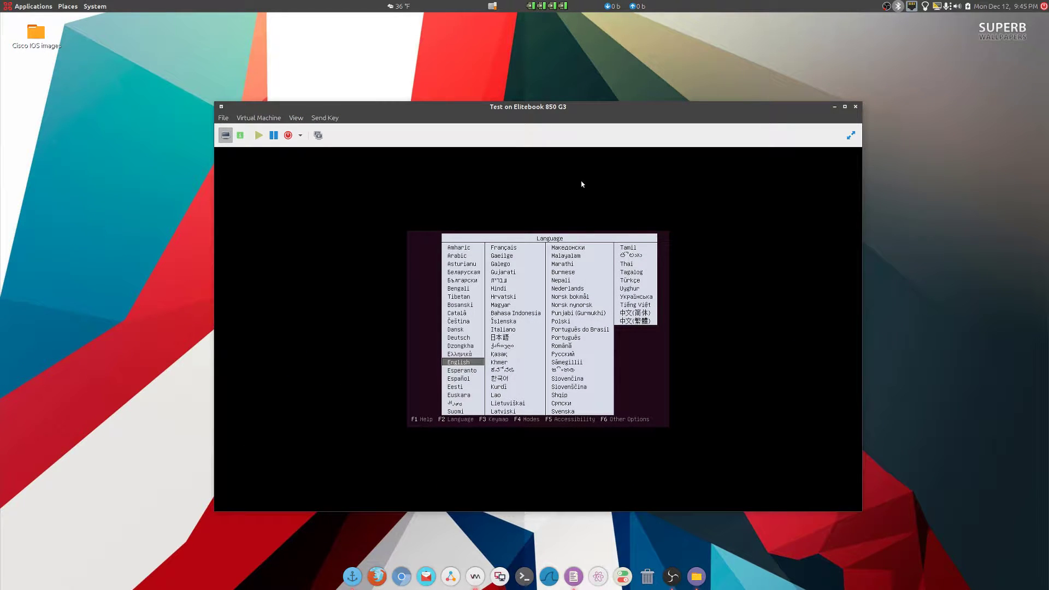
key("Return")
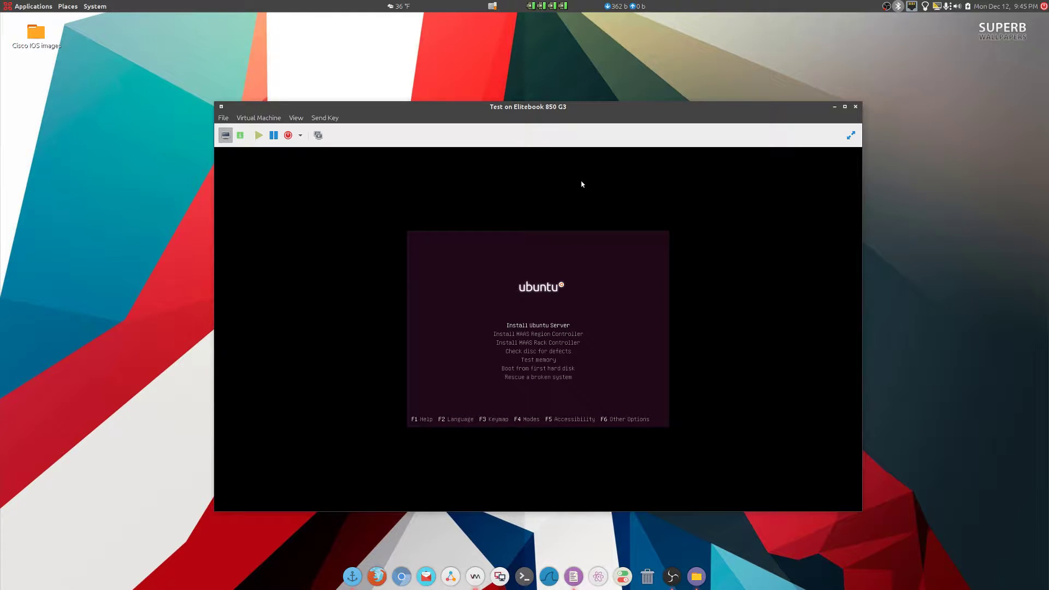
left_click(775, 294)
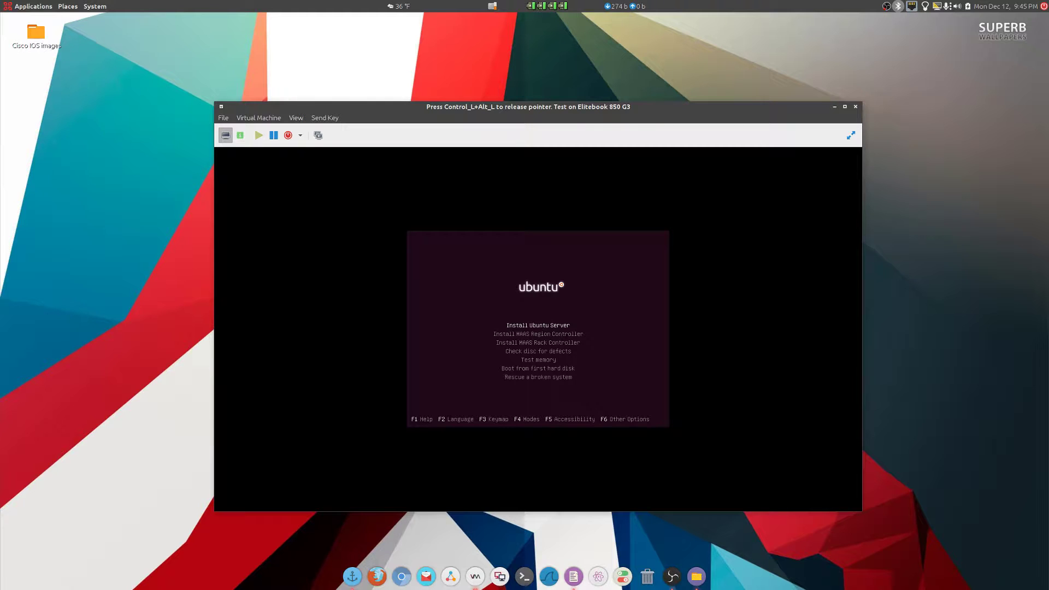
Boot Install Ubuntu Server and choose English, United States, and English (US) keyboard without detection.
key("Return")
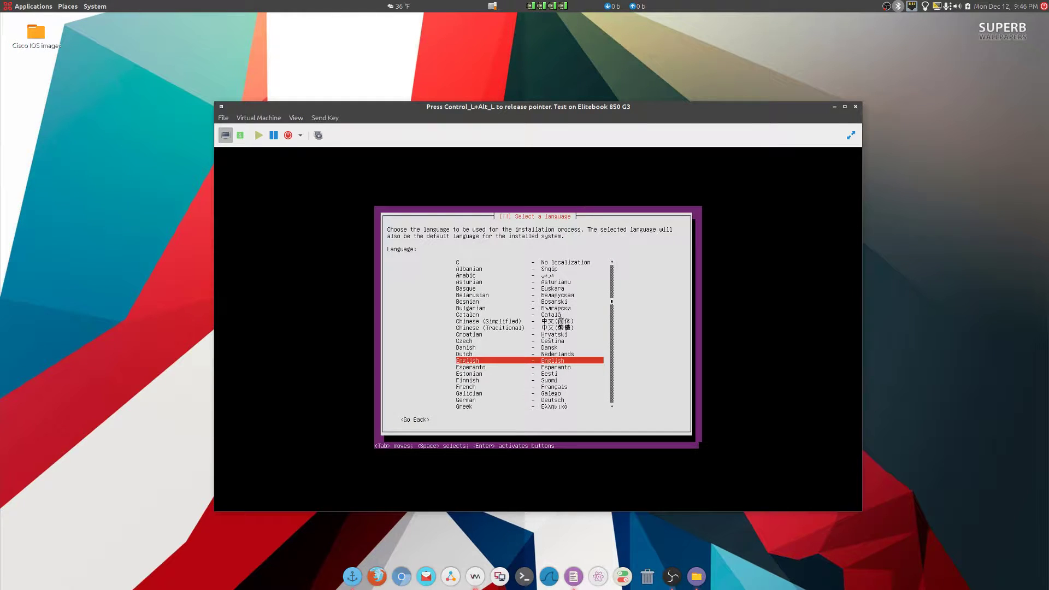
key("Return")
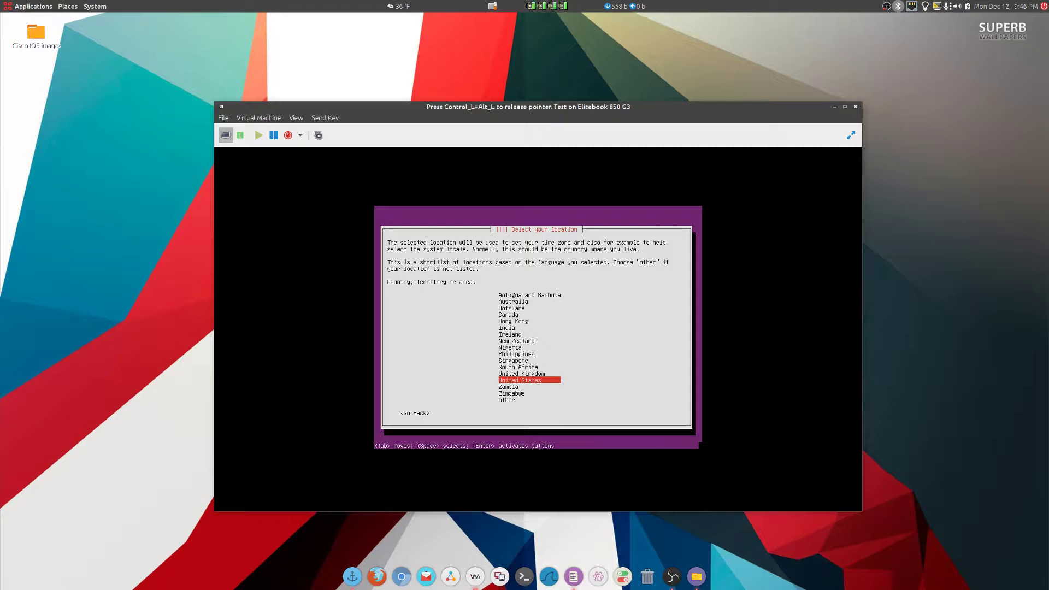
key("Return")
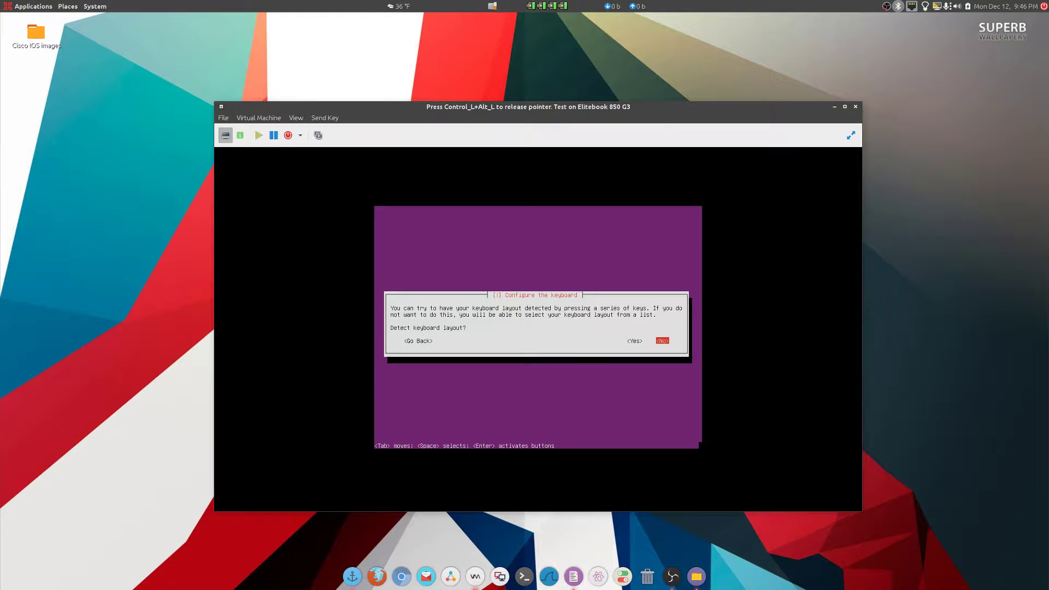
key("Return")
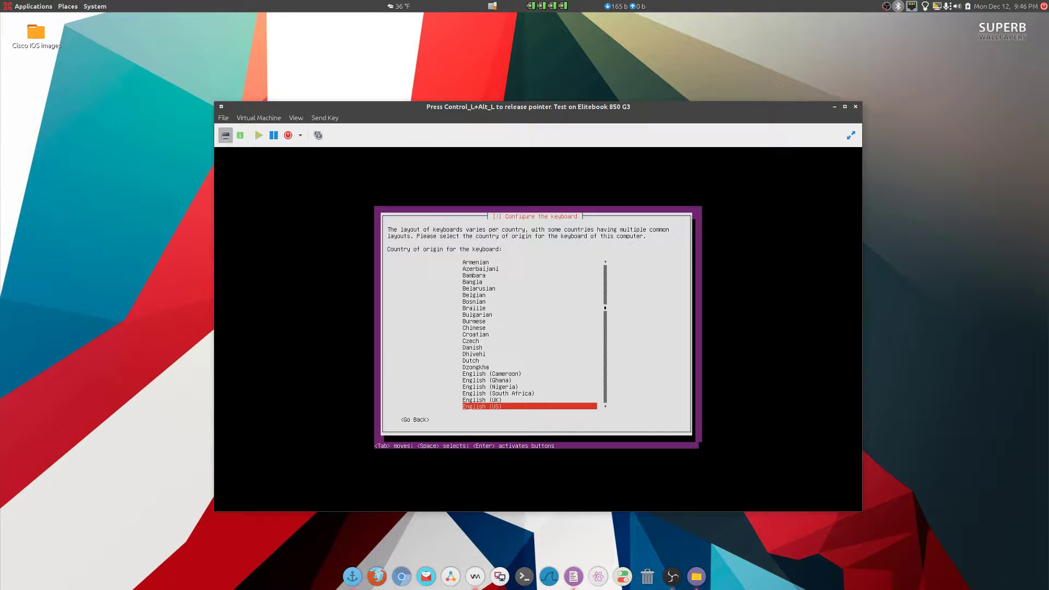
key("Return")
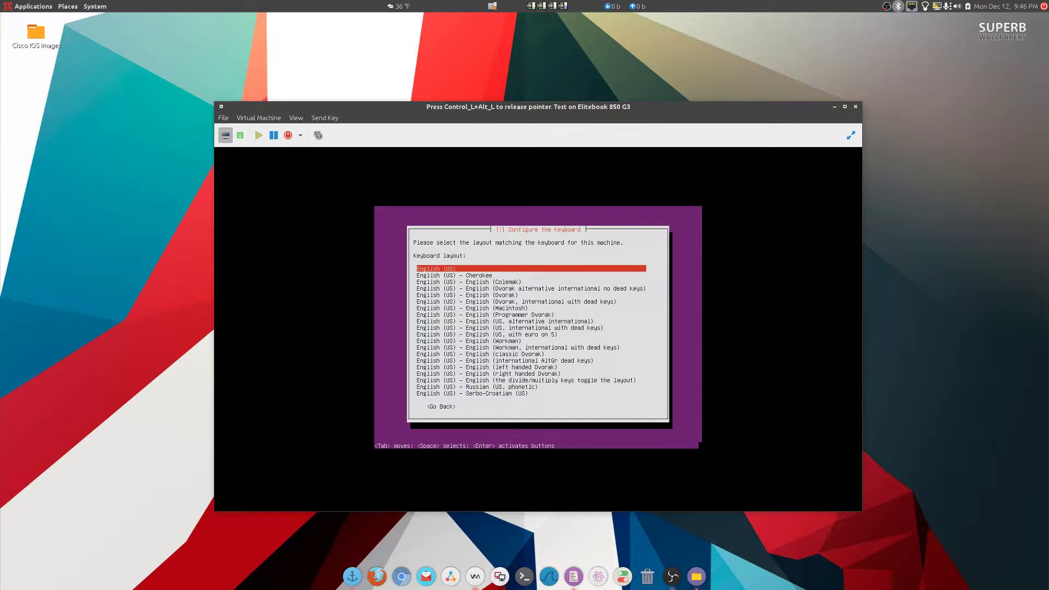
key("Return")
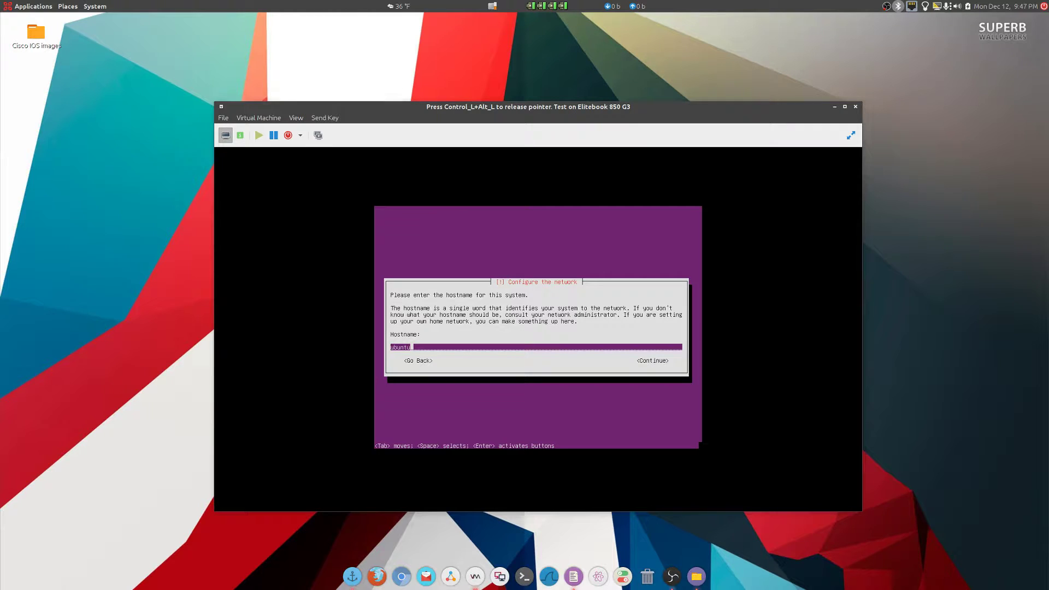
Replace the default hostname 'ubuntu' with 'Test' and continue.
key("BackSpace")
key("BackSpace")
key("BackSpace")
key("BackSpace")
key("BackSpace")
key("BackSpace")
type("Test")
key("Tab")
key("Return")
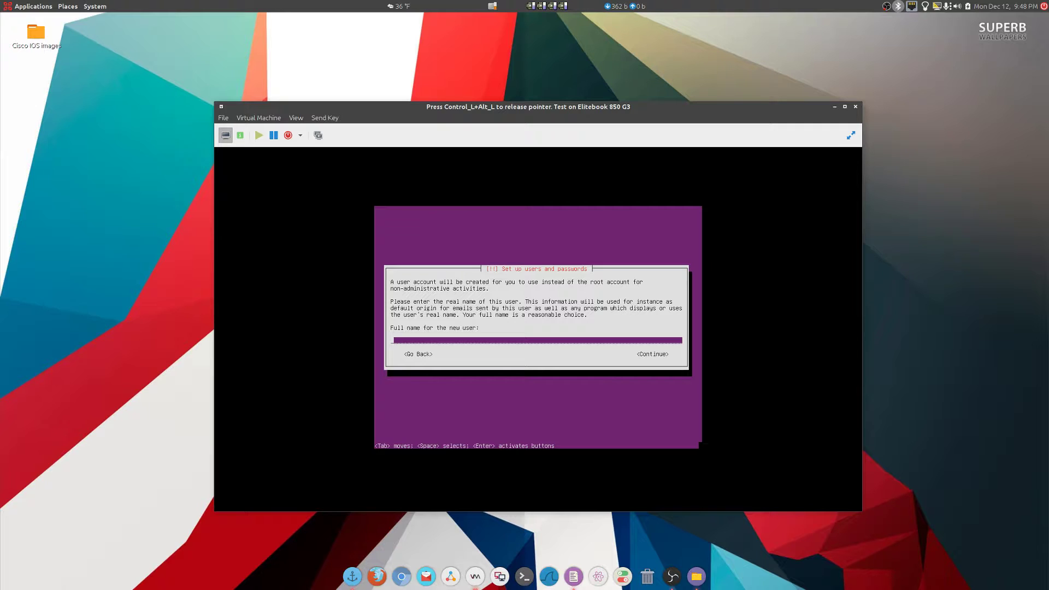
Enter the new user's full name and accept the suggested username.
type("chris")
key("Return")
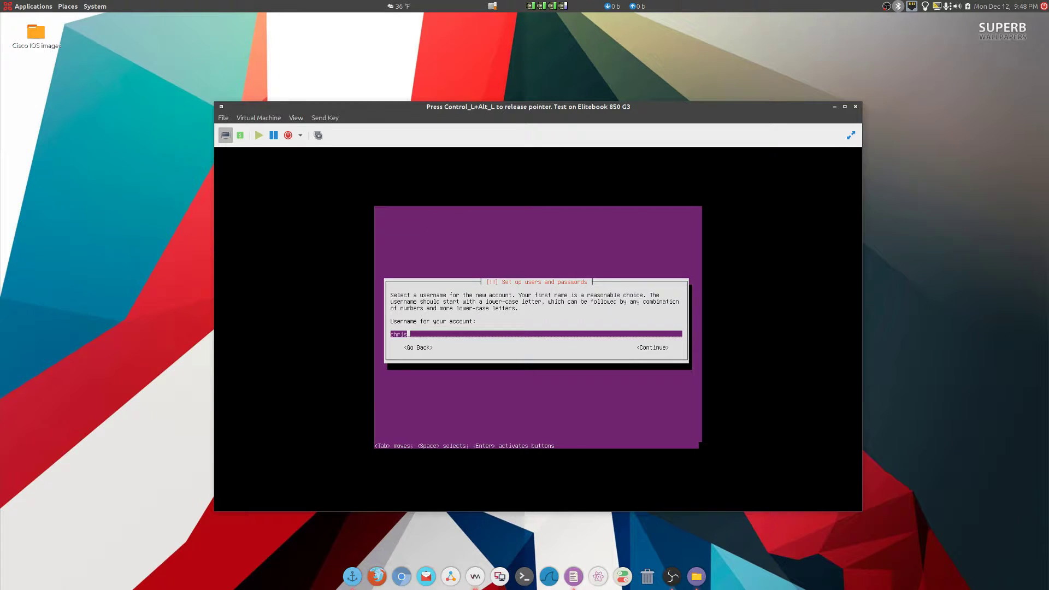
key("Tab")
key("Return")
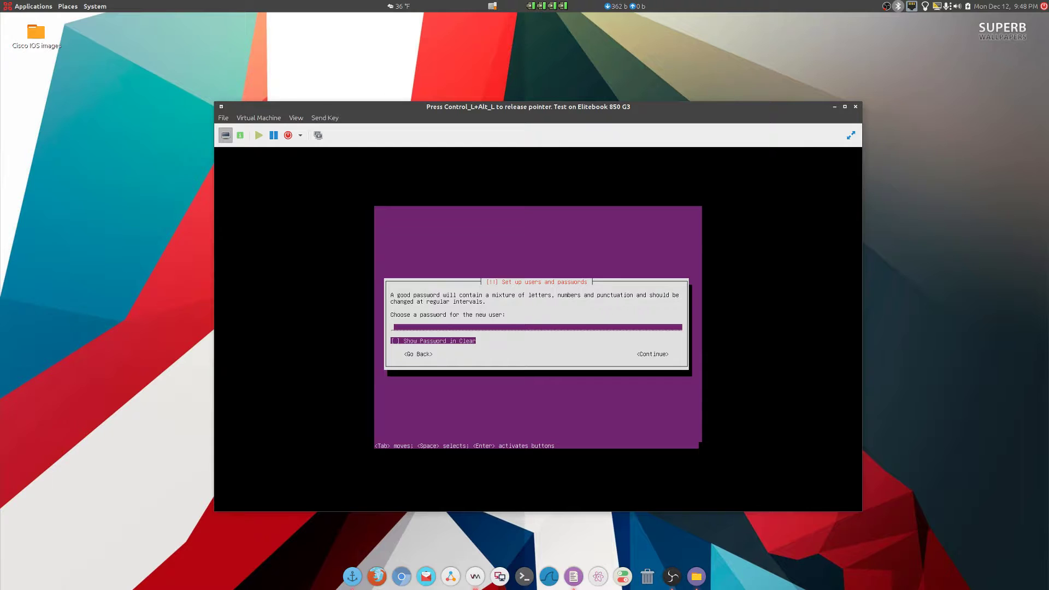
Set the user's account password and confirm it by re-entering it.
type("**********")
key("Tab")
key("Return")
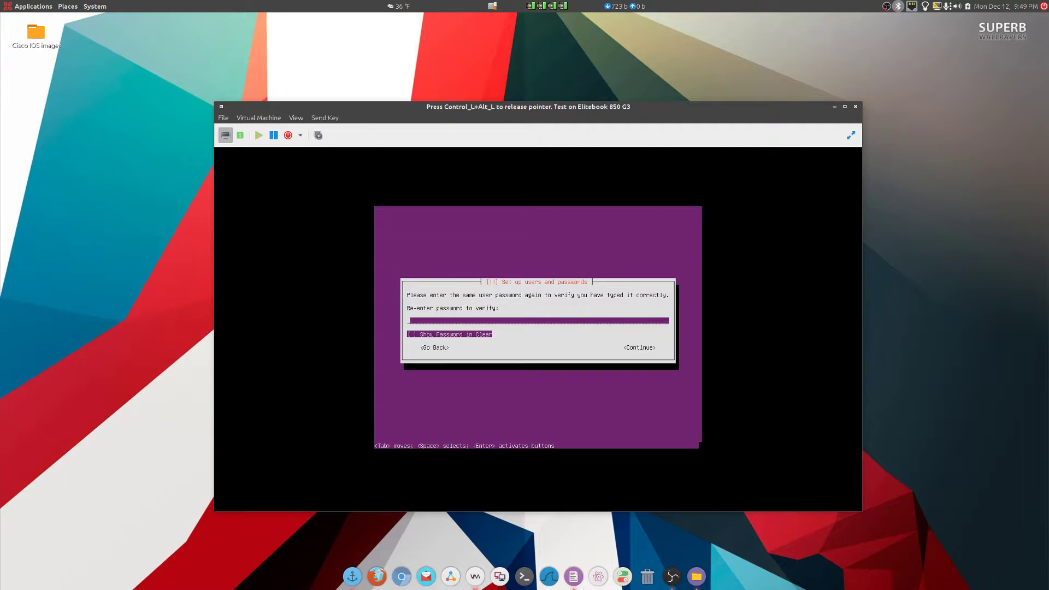
type("**********")
key("Tab")
key("Return")
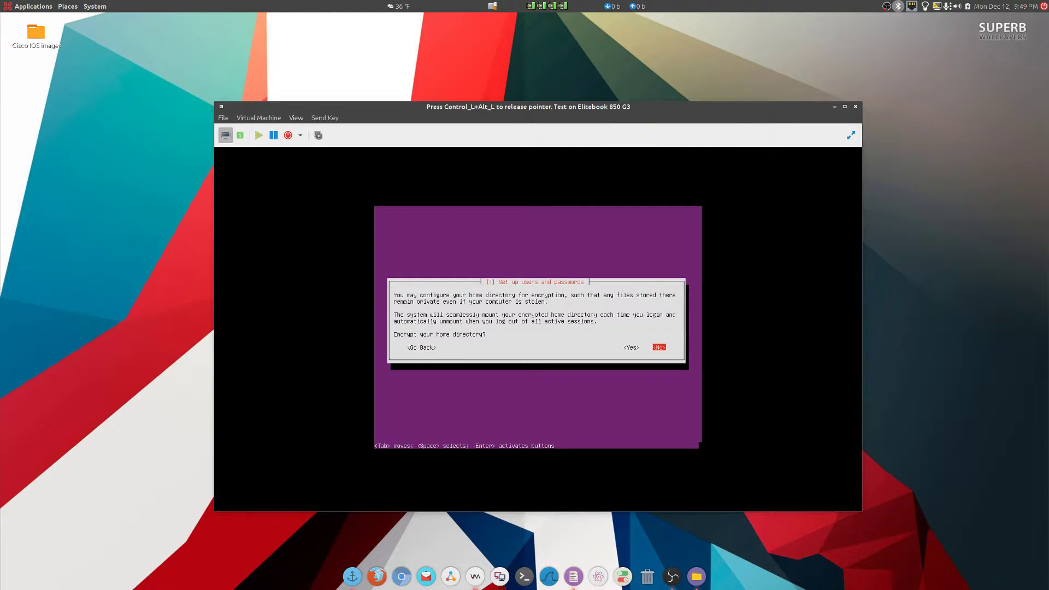
Answer No to encrypting the home directory, then accept America/Chicago as the time zone.
key("Left")
key("Tab")
key("Return")
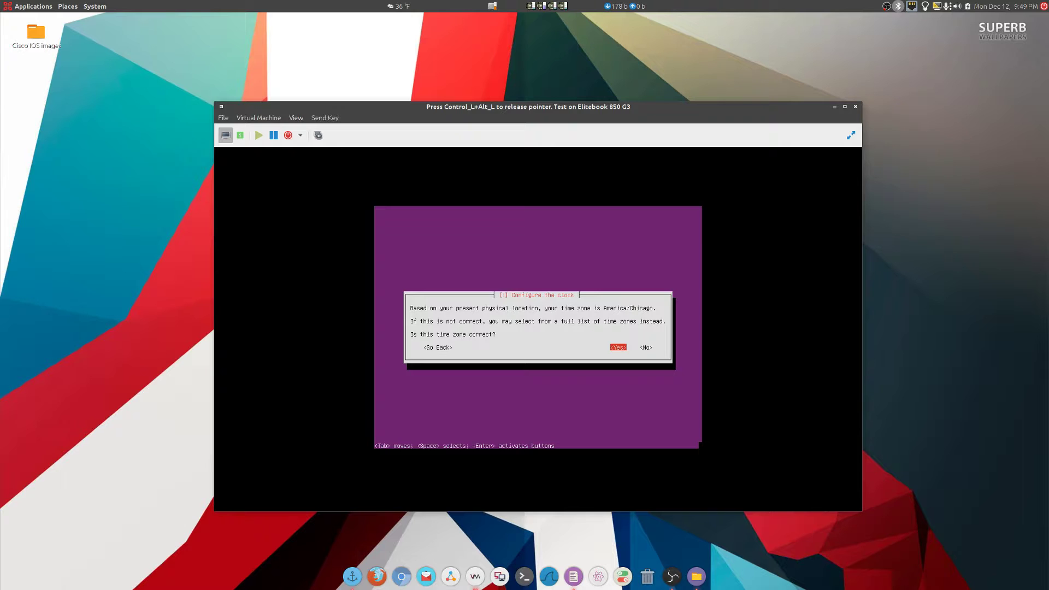
key("Return")
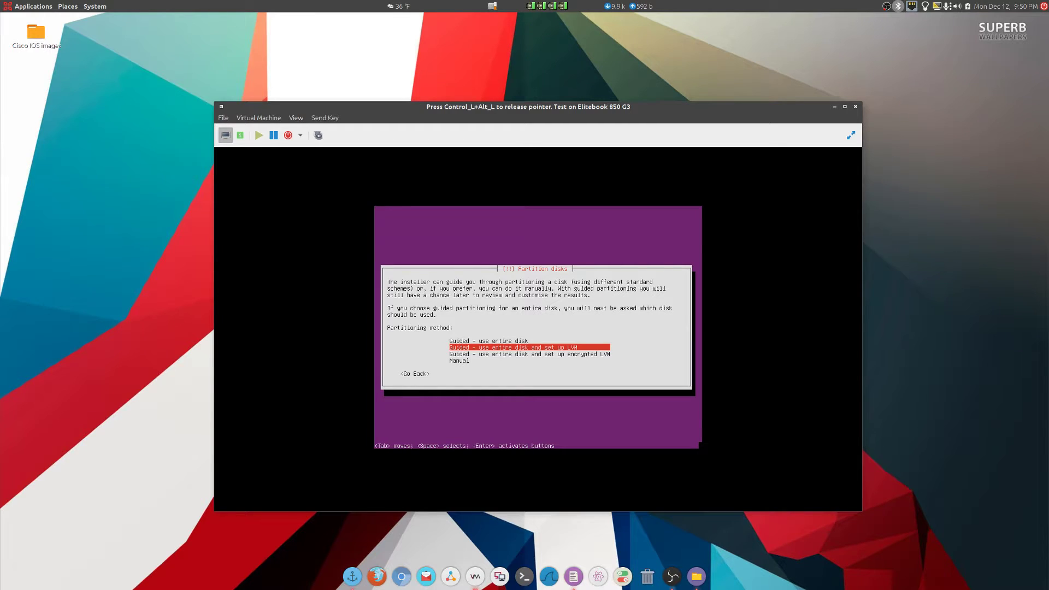
Choose guided entire-disk partitioning without LVM on the 10.7 GB sda disk, highlighting Yes to write.
key("Up")
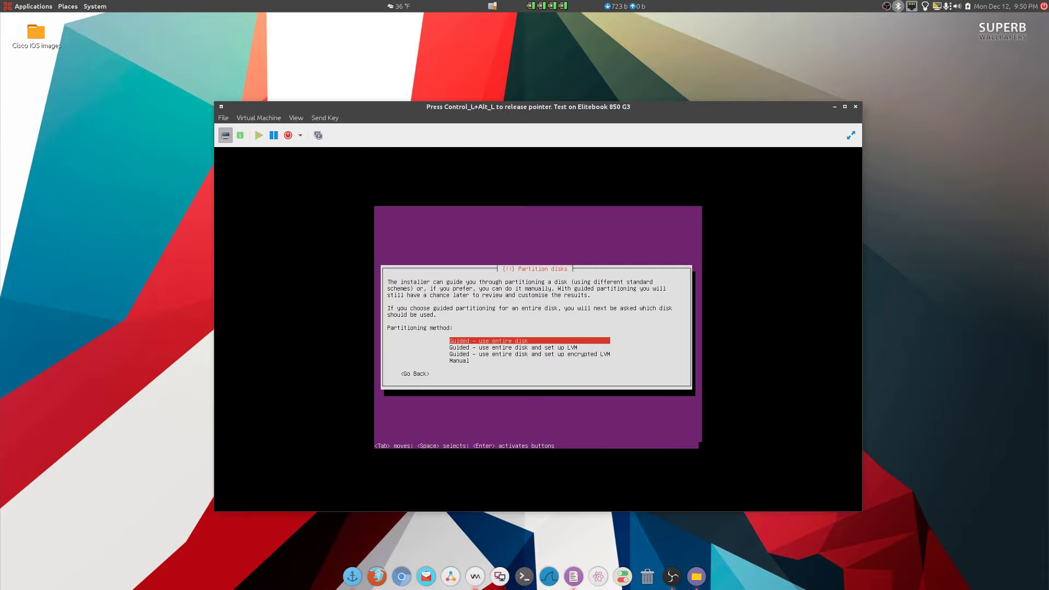
key("Return")
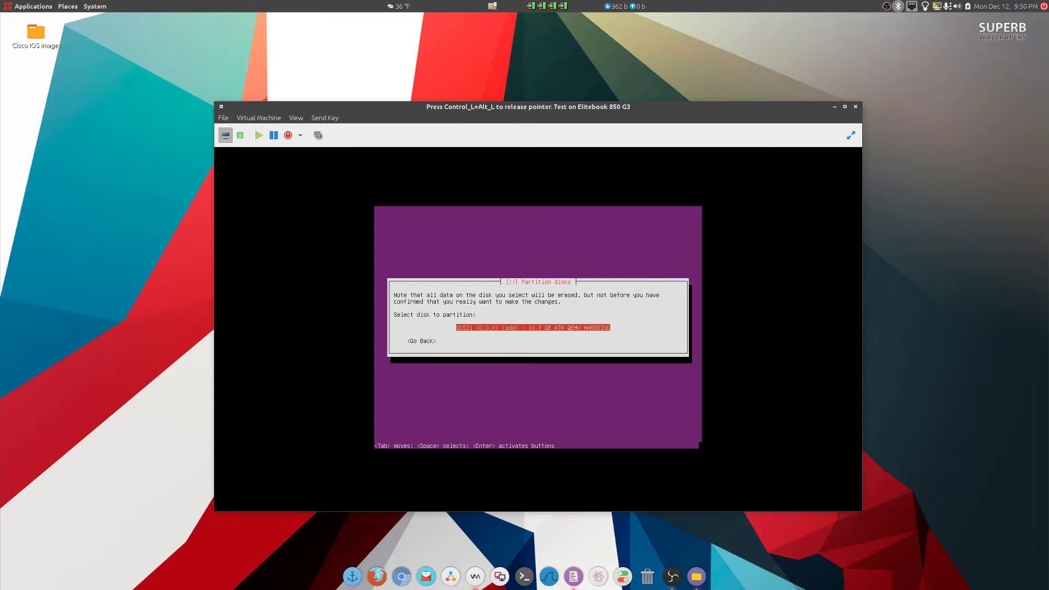
key("Return")
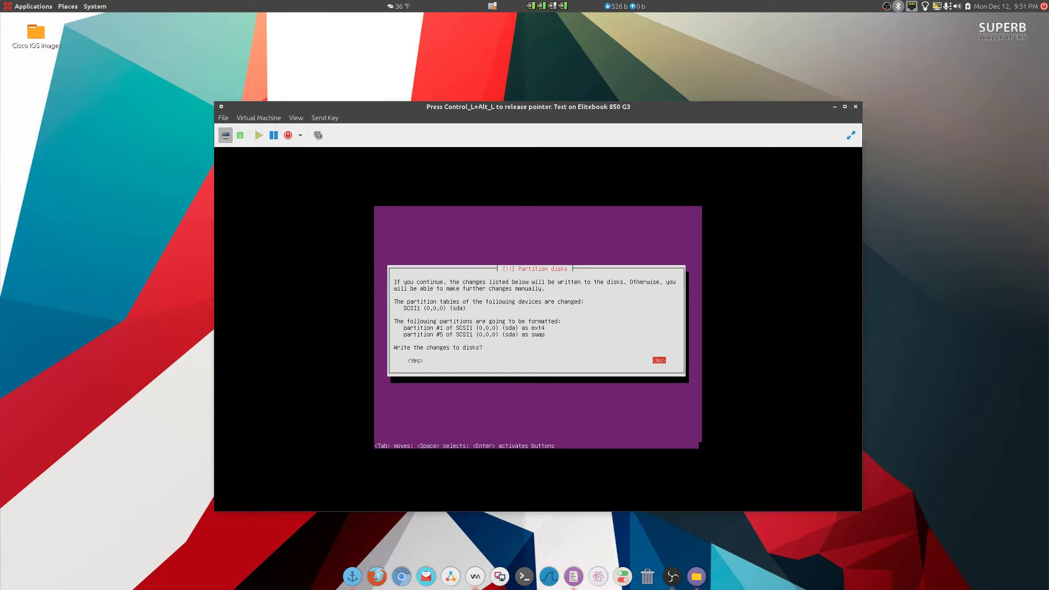
key("Tab")
Confirm writing sda partition #1 as ext4 and #5 as swap to disk.
key("Return")
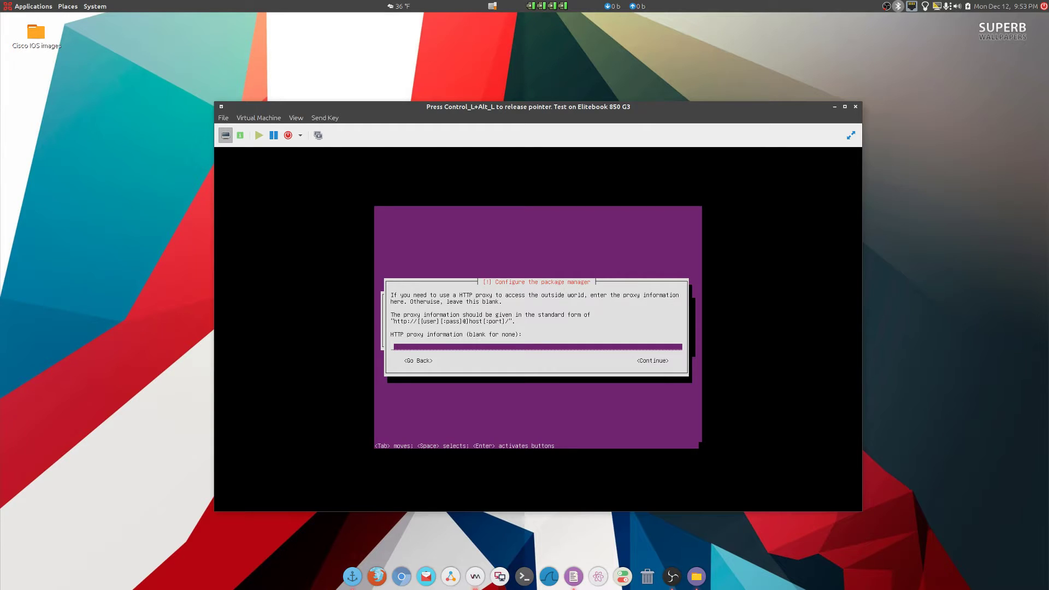
Continue the install with the HTTP proxy field left blank.
key("Tab")
key("Return")
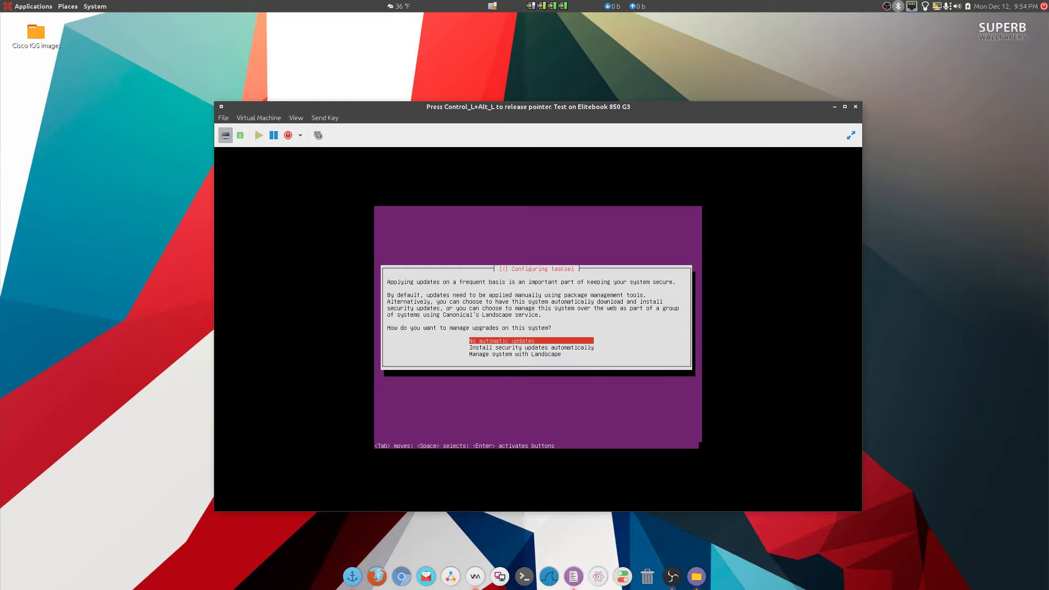
Choose 'Install security updates automatically' as the upgrade policy.
key("Down")
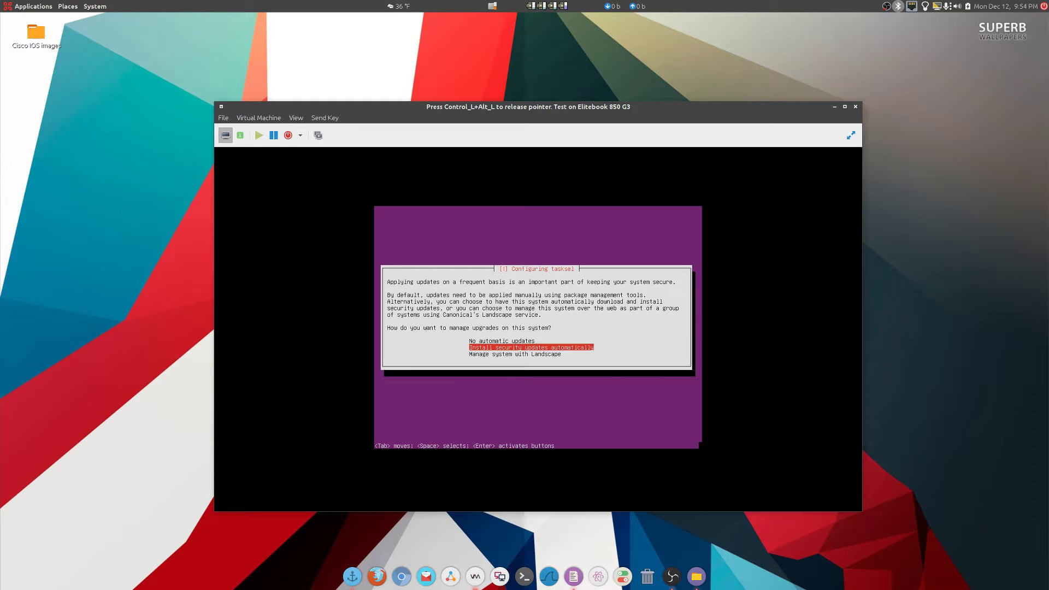
key("Return")
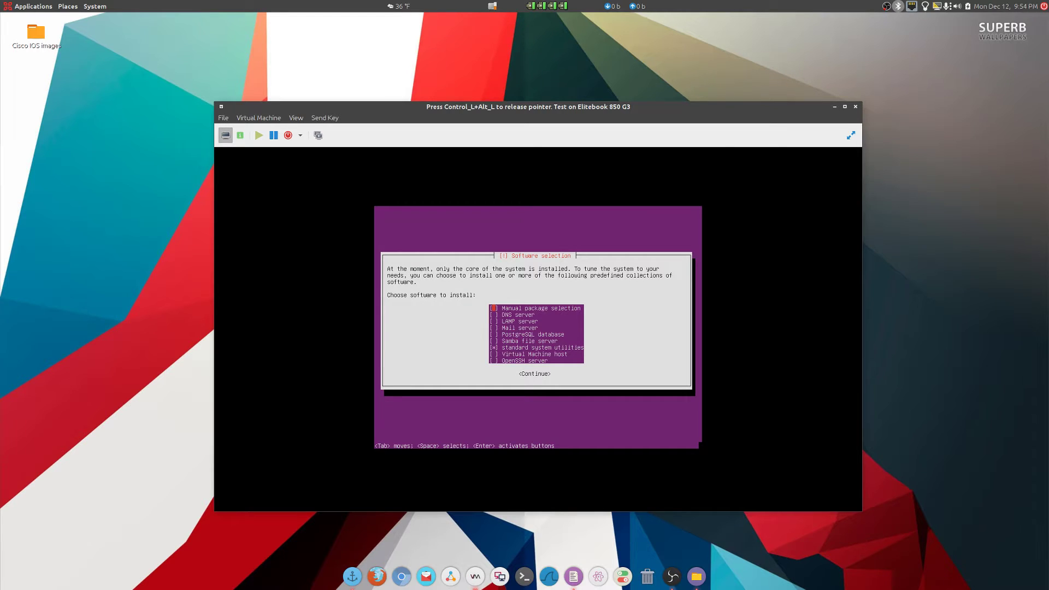
Select 'standard system utilities' in Software selection and continue to start installing packages.
key("Down")
key("Down")
key("Down")
key("Down")
key("Down")
key("Down")
key("Tab")
key("Return")
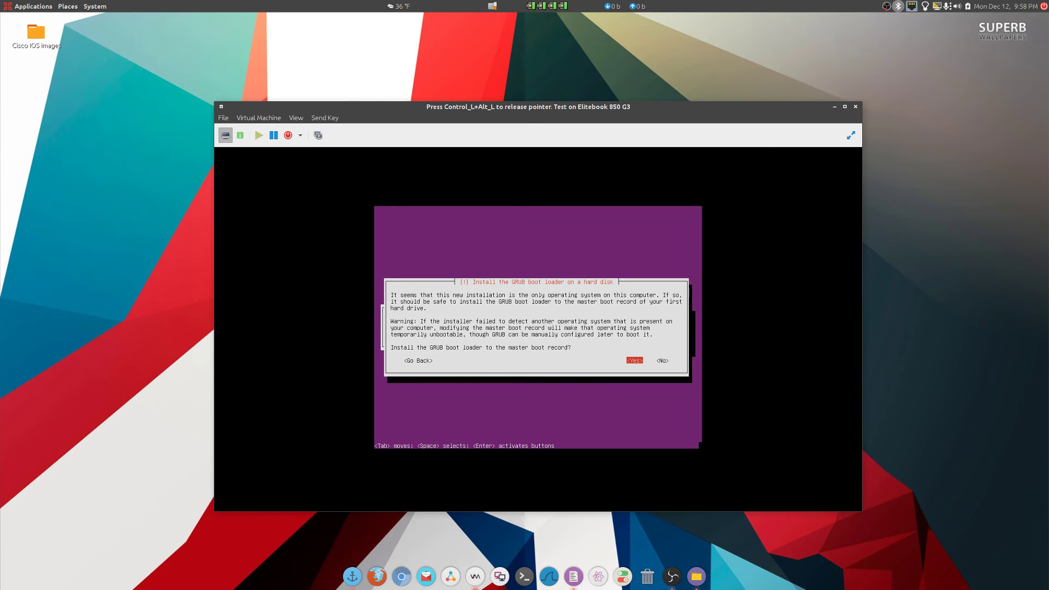
Accept installing the GRUB boot loader to the master boot record.
key("Return")
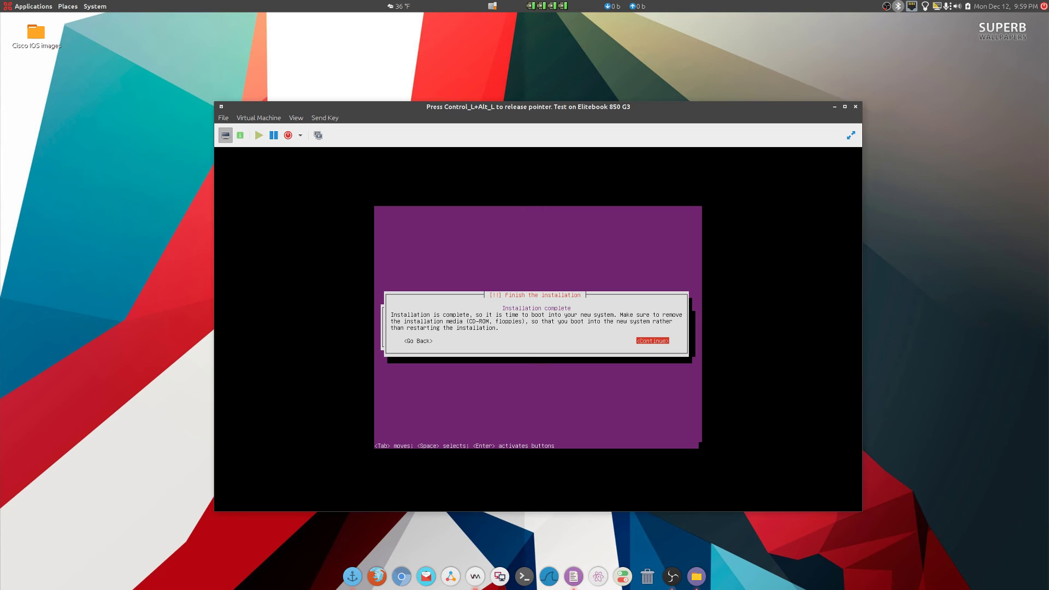
Confirm Continue on the 'Finish the installation' dialog to reboot into Ubuntu 16.04.1.
key("Return")
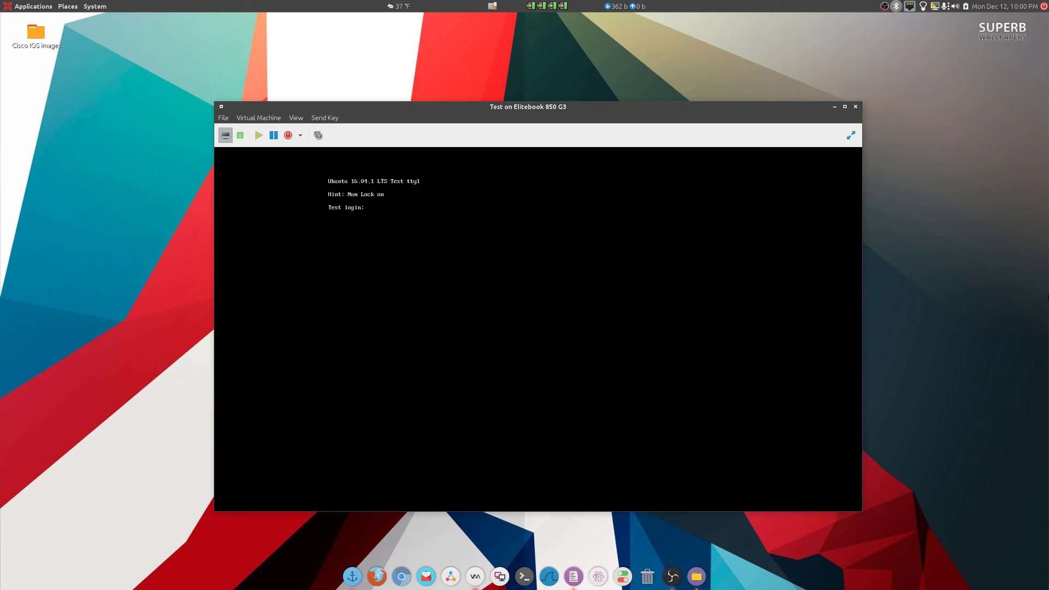
Enter the user's login name at the 'Test login:' prompt.
type("chris")
key("Return")
key("Return")
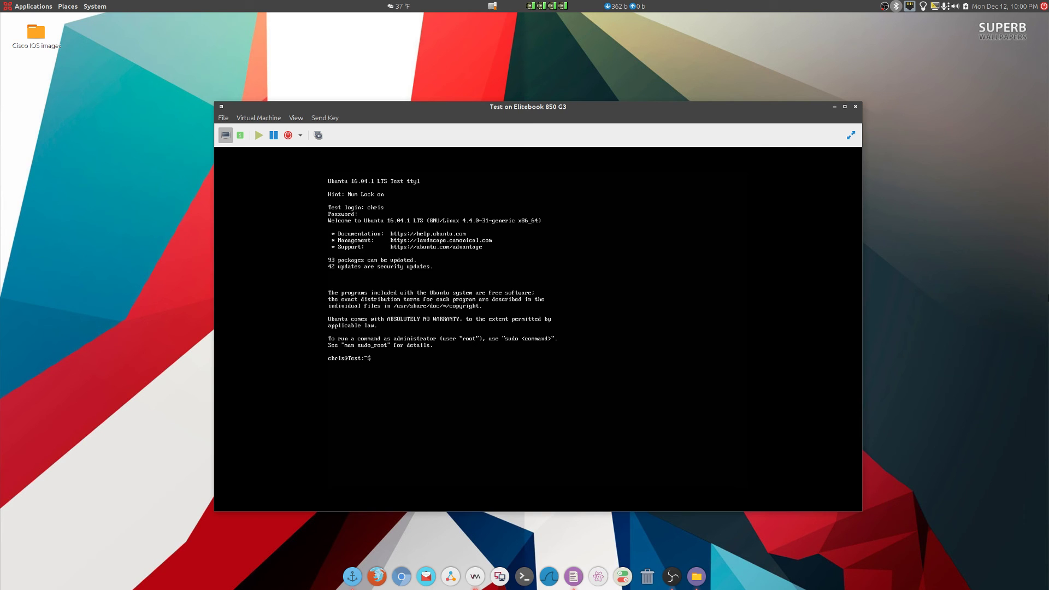